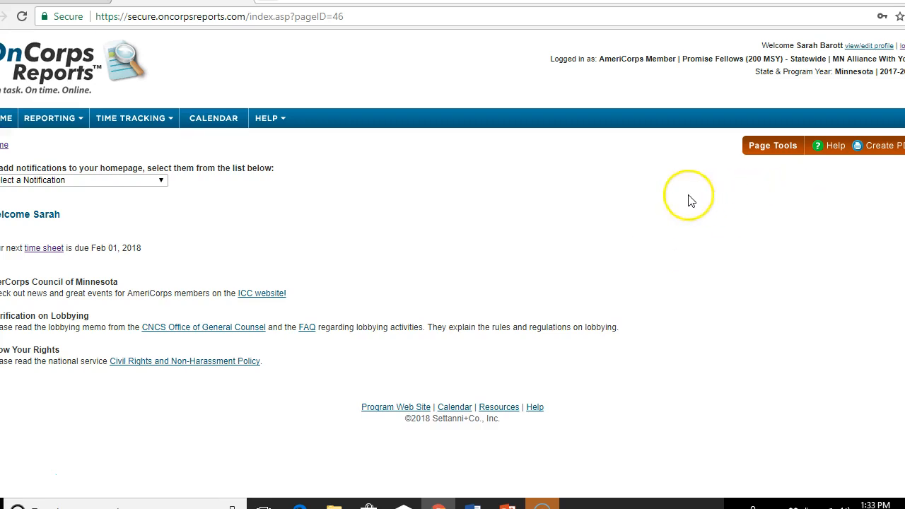
- Go to Student Tracking (2017) and start a blank new-student profile form
mouse_move(72, 120)
mouse_move(63, 138)
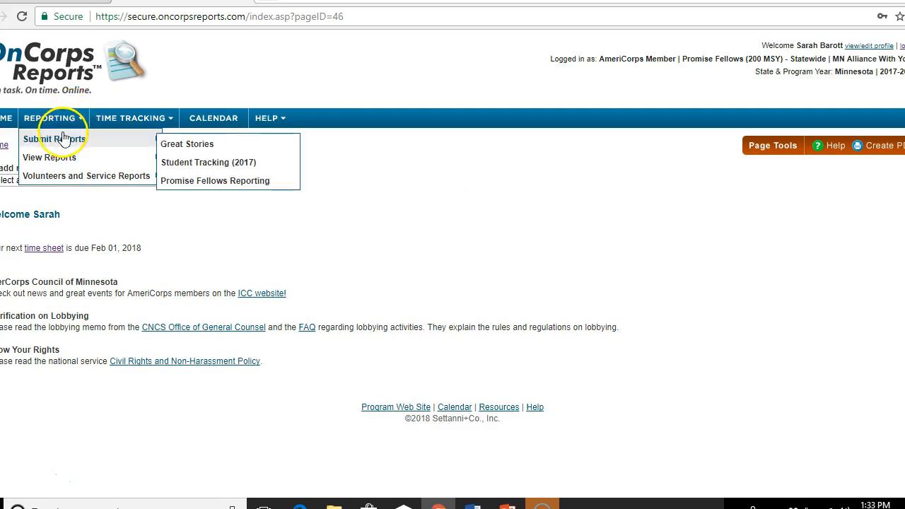
left_click(177, 162)
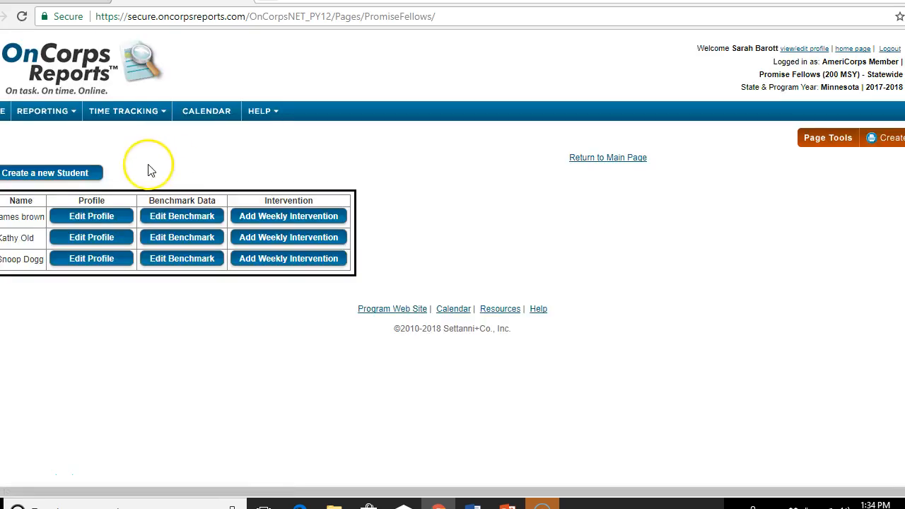
left_click(70, 171)
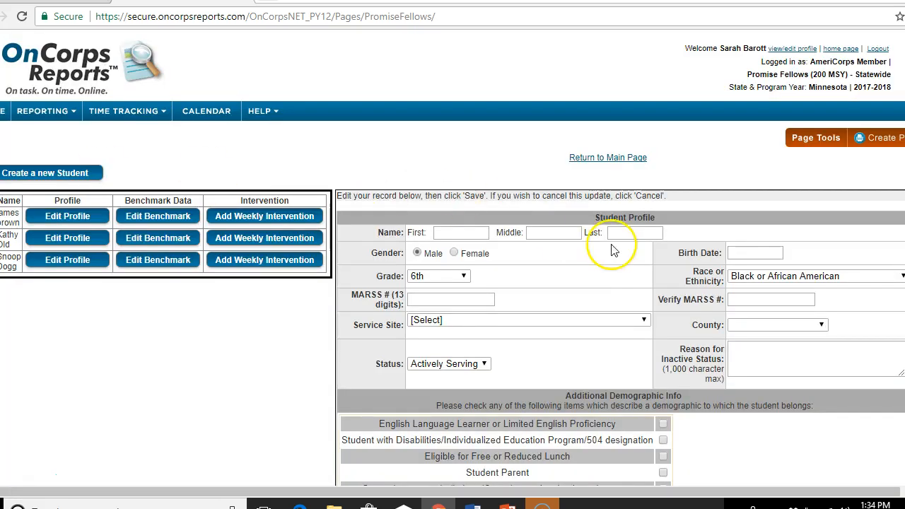
scroll(668, 177, "down", 2)
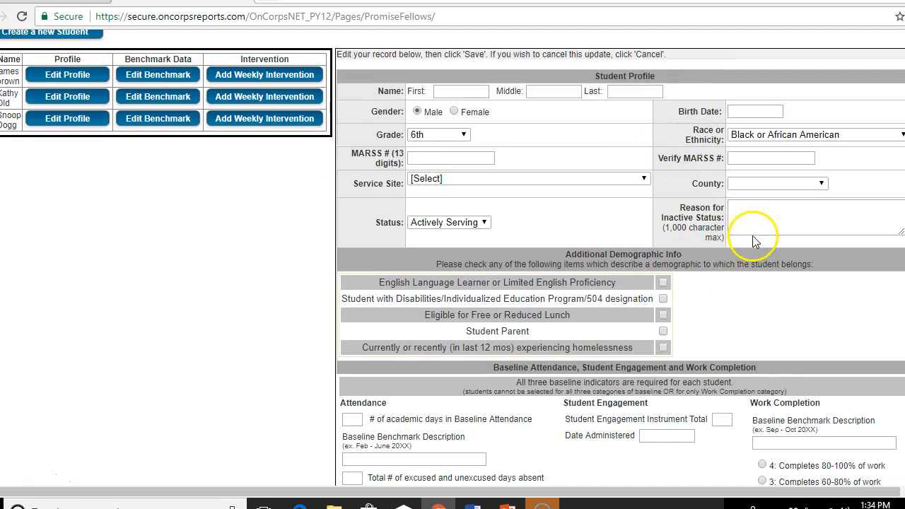
left_click(632, 125)
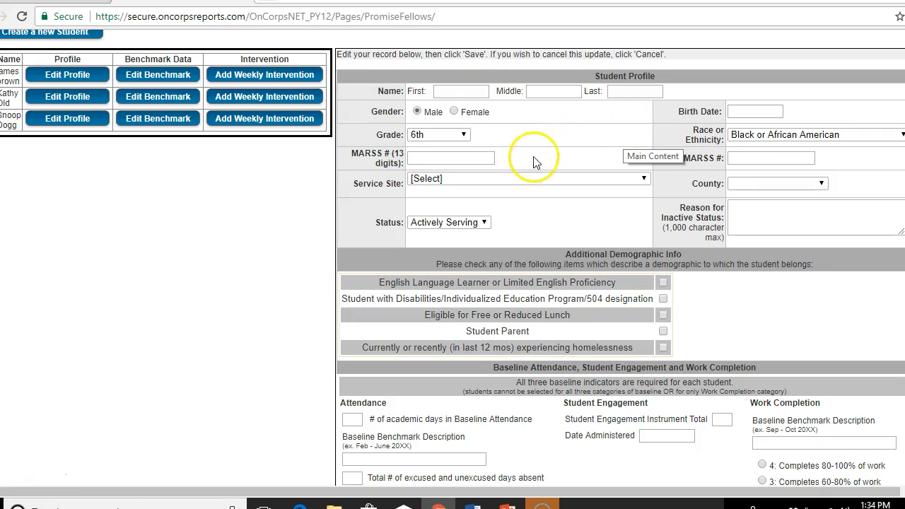
- Set the student's Status to Inactive with reason 'Comparison student'
left_click(481, 223)
left_click(461, 247)
left_click(834, 209)
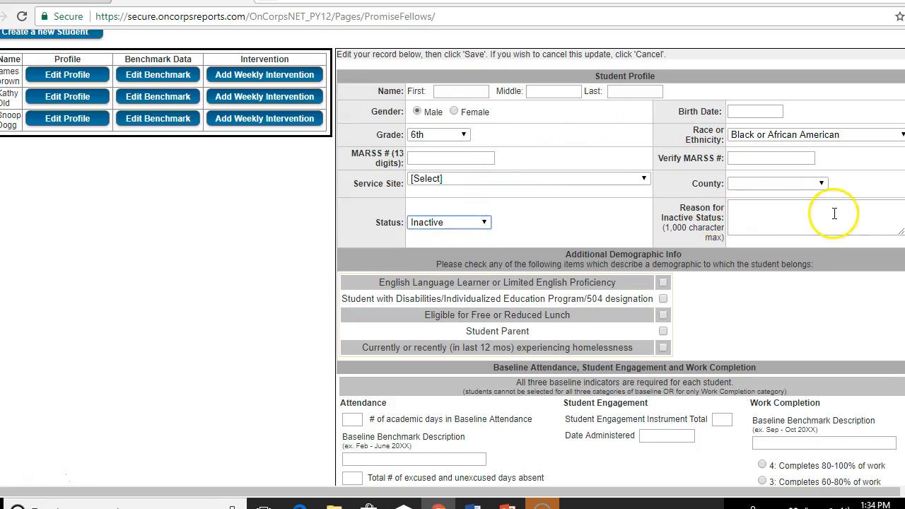
type("Compar")
type("ison stude")
type("tn")
key("BackSpace")
key("BackSpace")
type("nt")
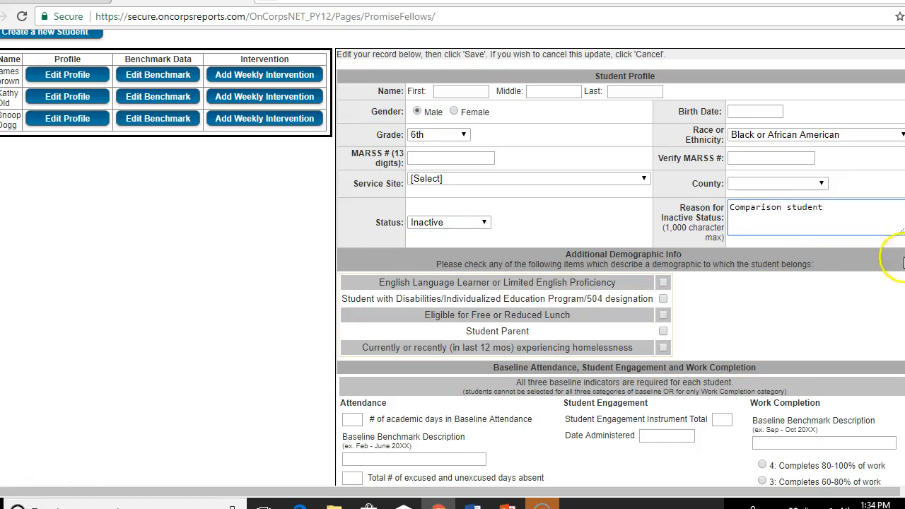
scroll(758, 297, "down", 1)
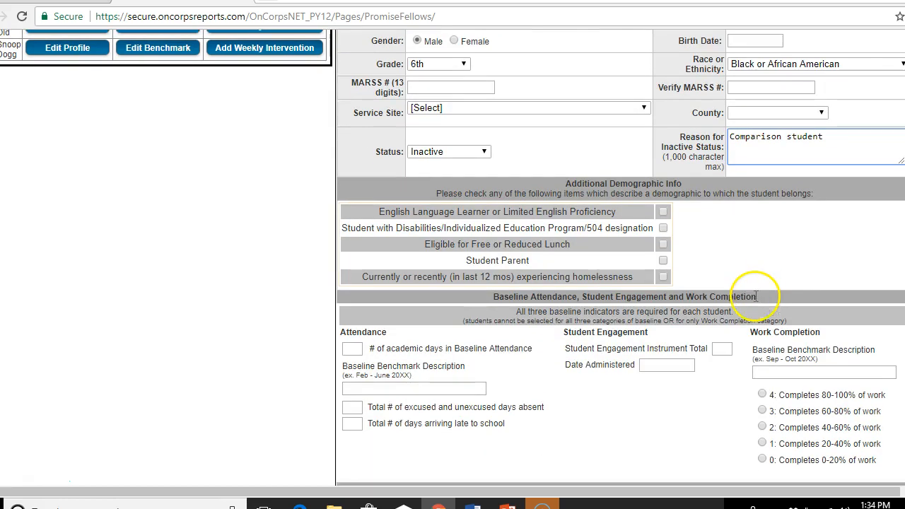
scroll(752, 281, "down", 2)
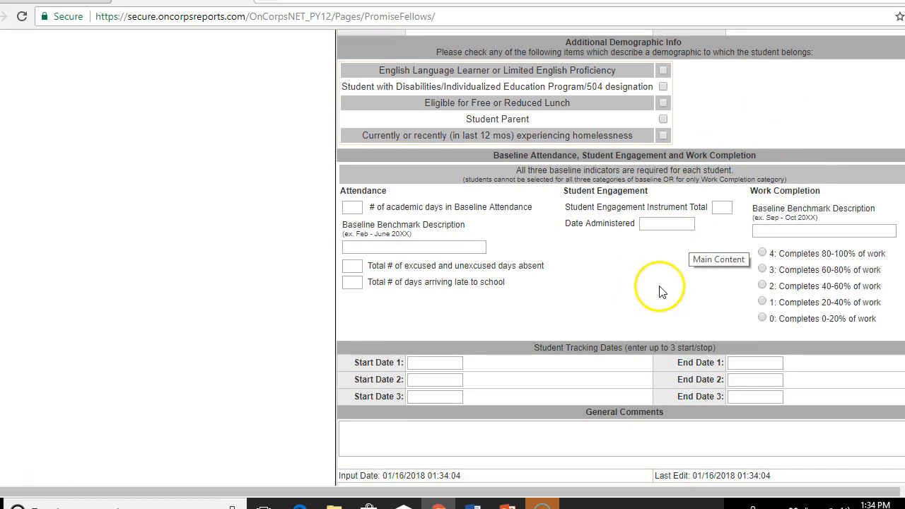
scroll(658, 287, "down", 1)
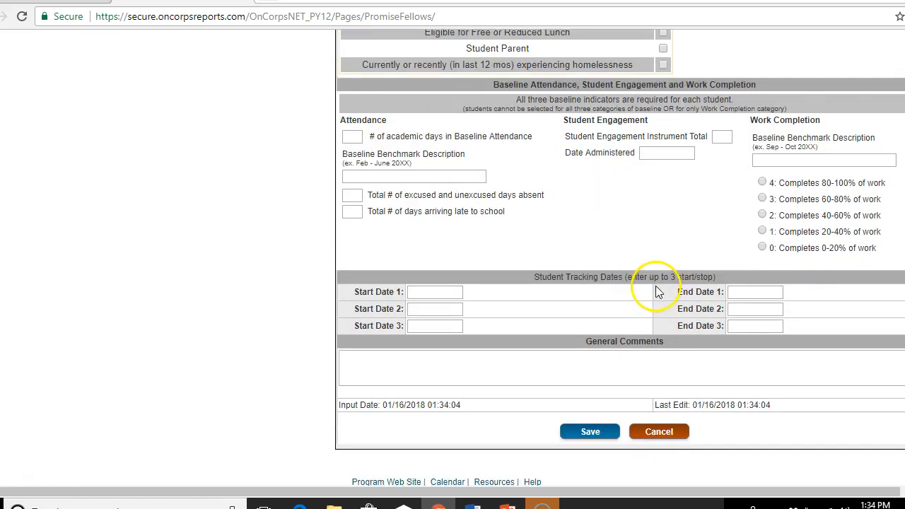
- Enter 1/1/17 as Start Date 1 and End Date 1, and 'Comparison student' as General Comments
left_click(429, 291)
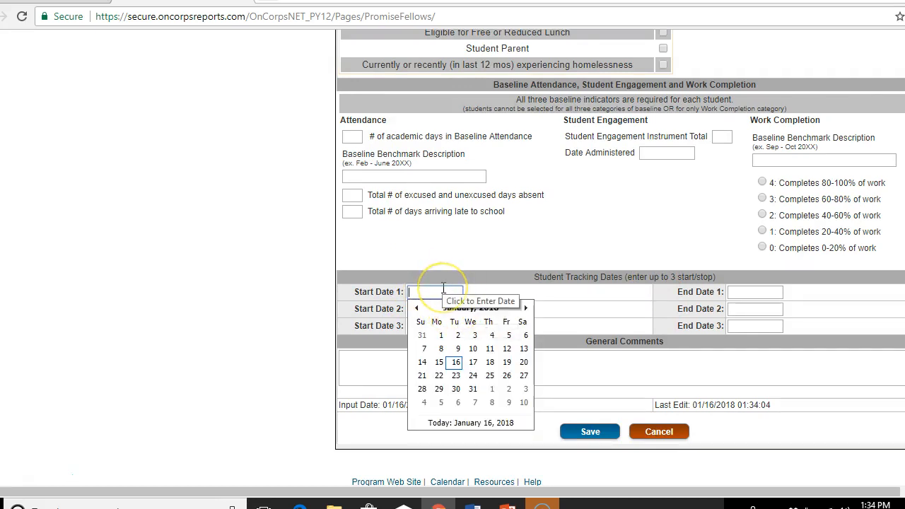
type("1/1/17")
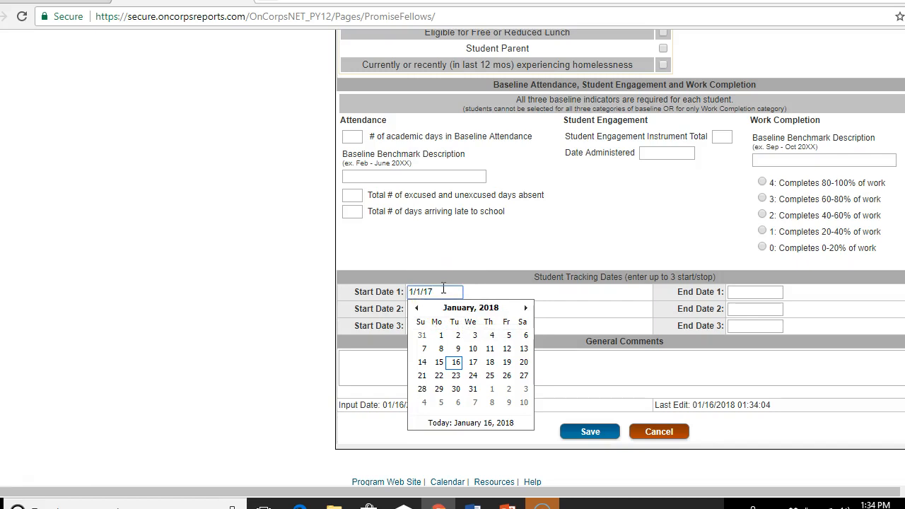
left_click(765, 291)
type("1/1/17")
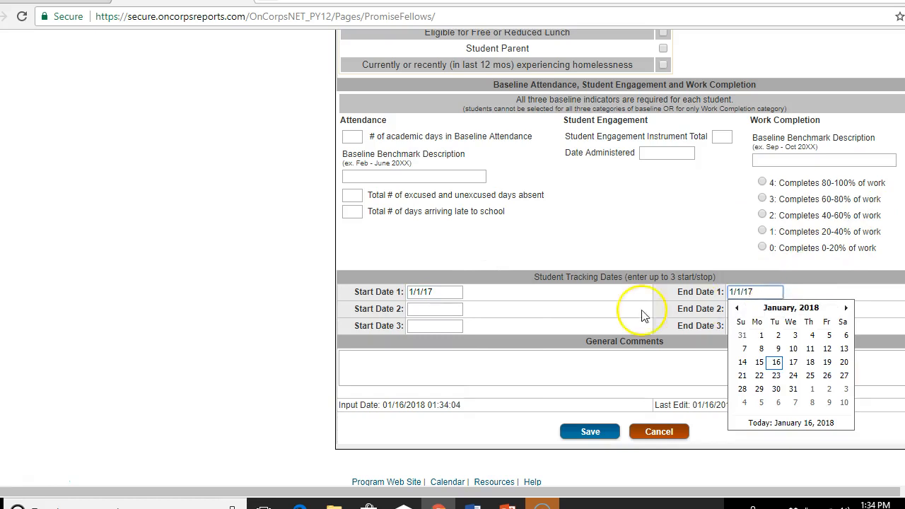
left_click(427, 308)
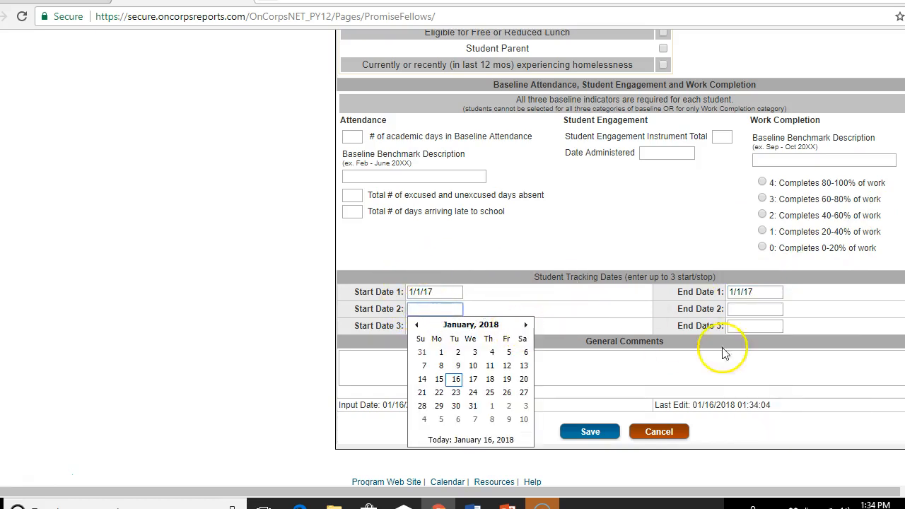
left_click(613, 367)
type("Comparison student")
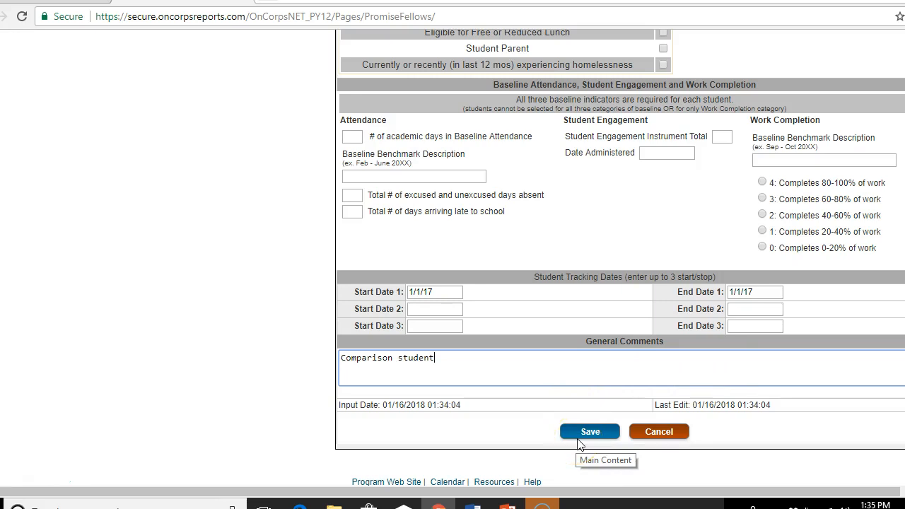
scroll(576, 442, "up", 6)
- Save the comparison student record and edit benchmarks for the third listed student
left_click(483, 344)
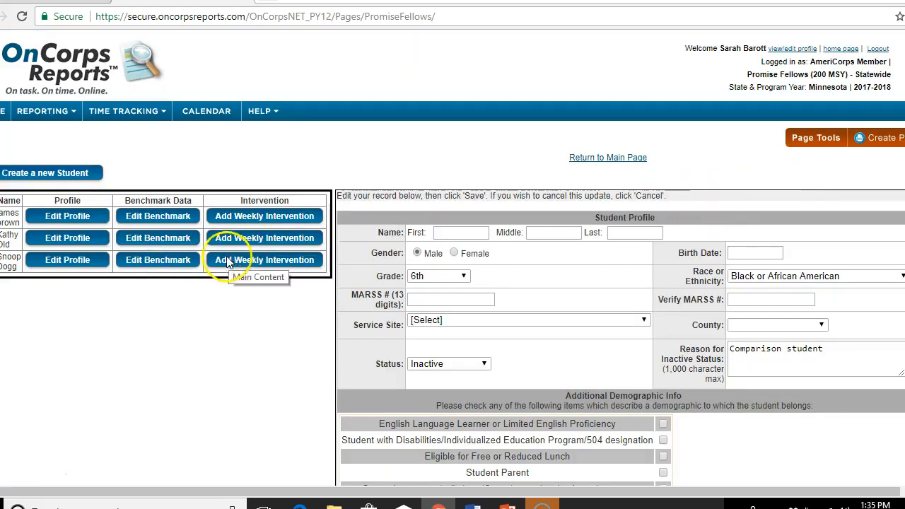
left_click(172, 260)
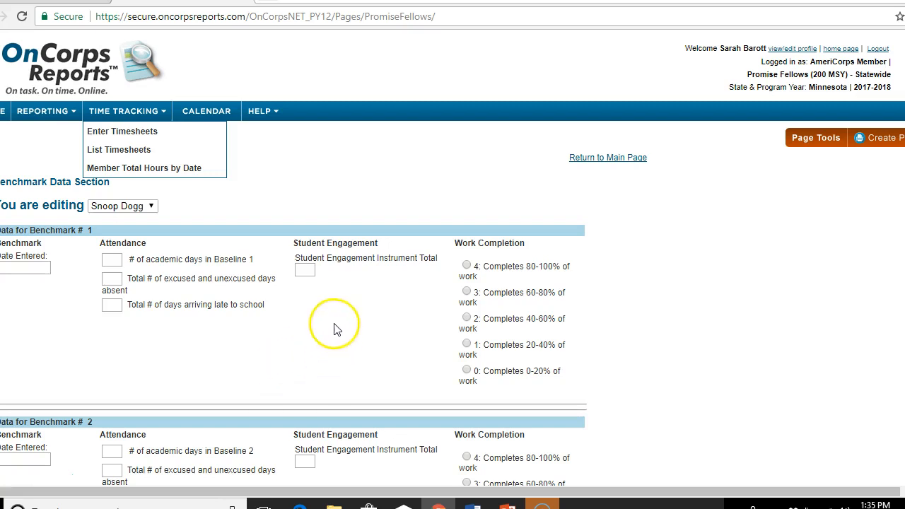
scroll(323, 253, "down", 1)
scroll(322, 253, "down", 6)
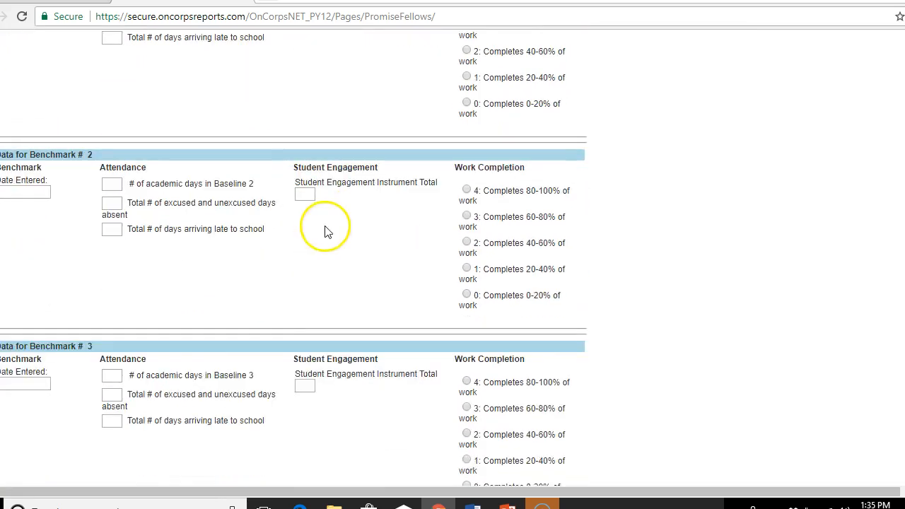
scroll(329, 245, "down", 2)
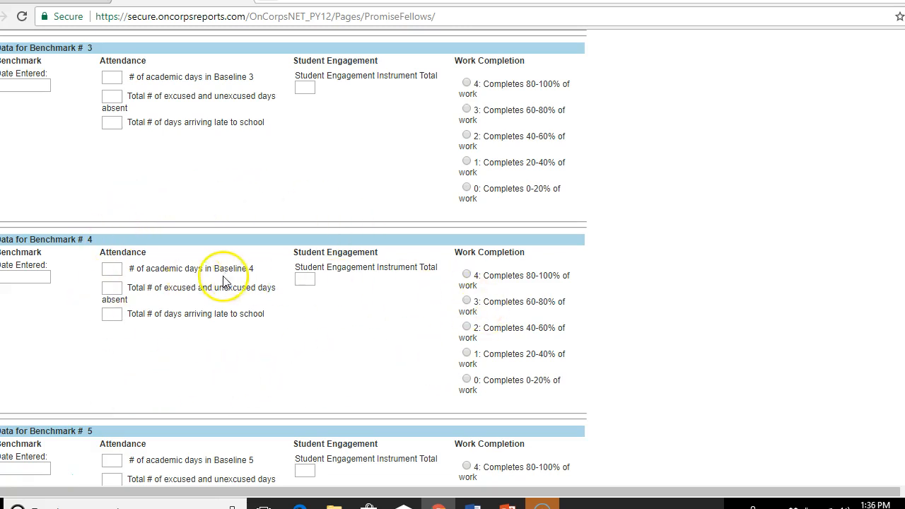
scroll(343, 300, "down", 3)
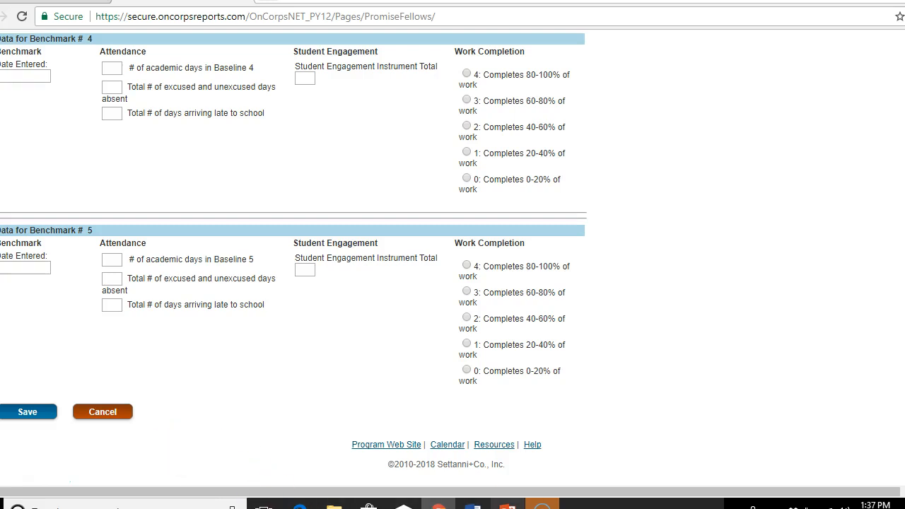
left_click(507, 504)
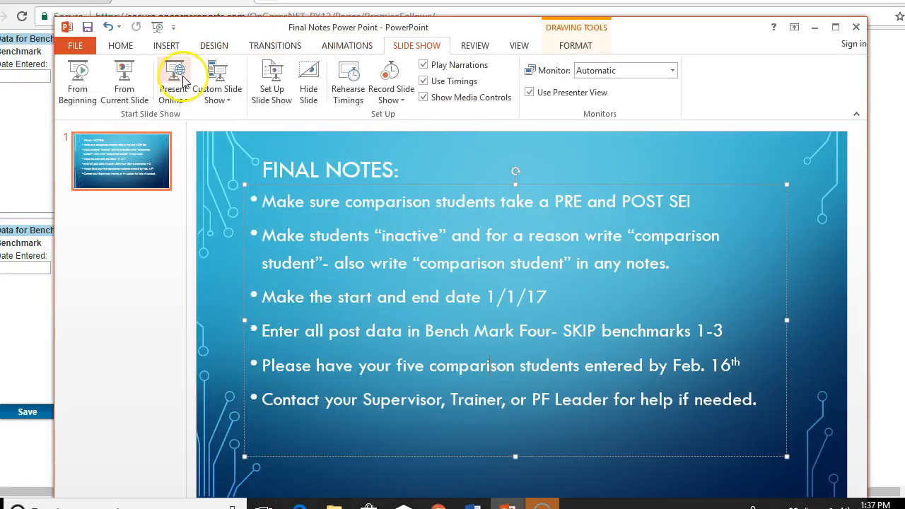
- Run the Final Notes slide as a slide show from the current slide
left_click(125, 78)
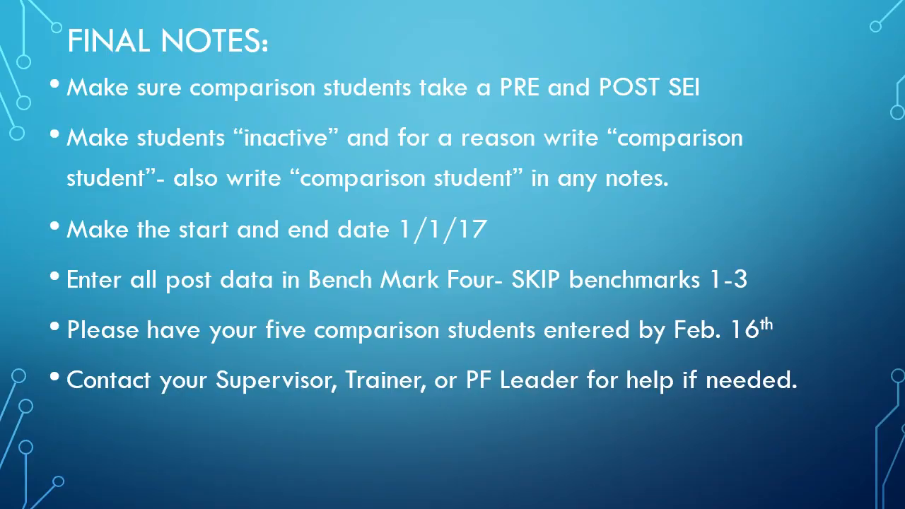